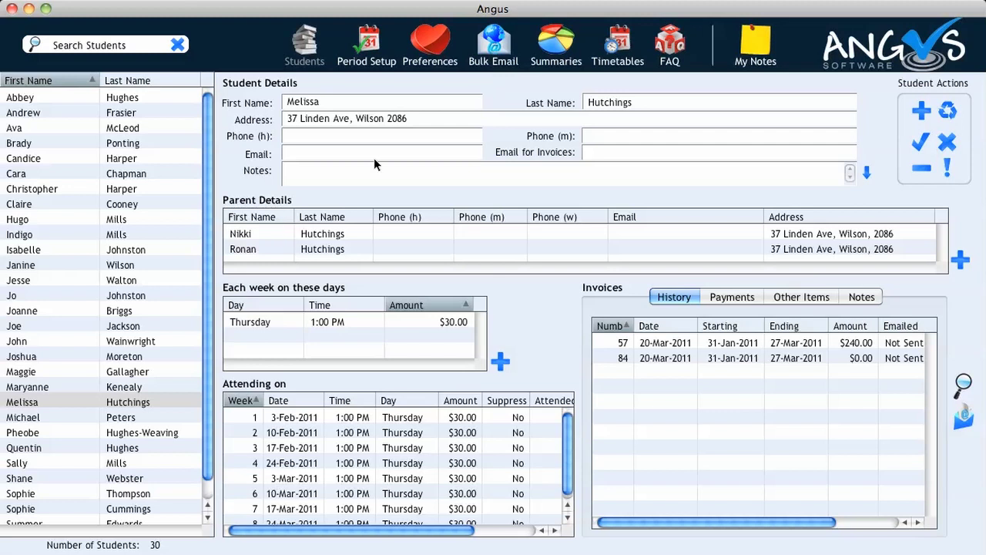
Start a blank student record and copy the sibling's surname and address into it
left_click(948, 113)
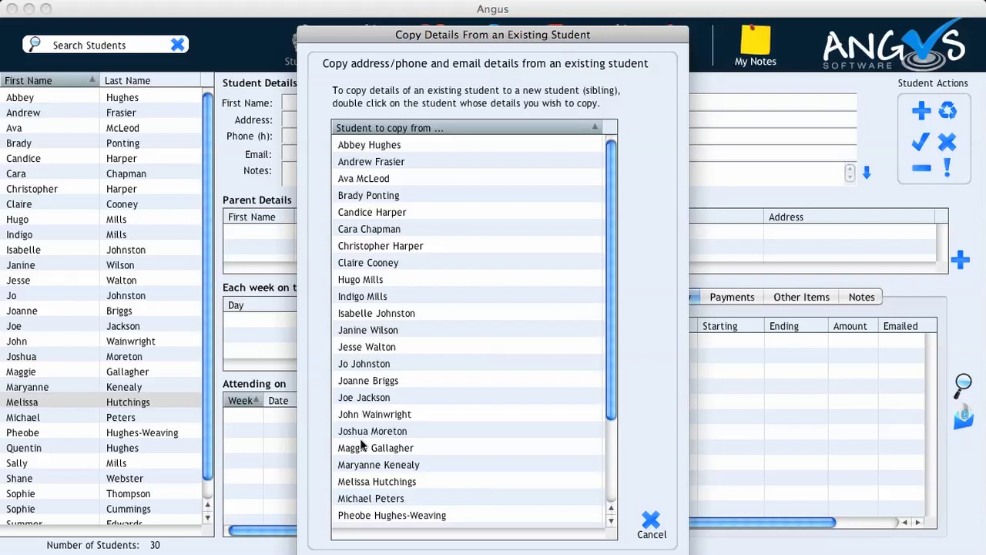
double_click(362, 481)
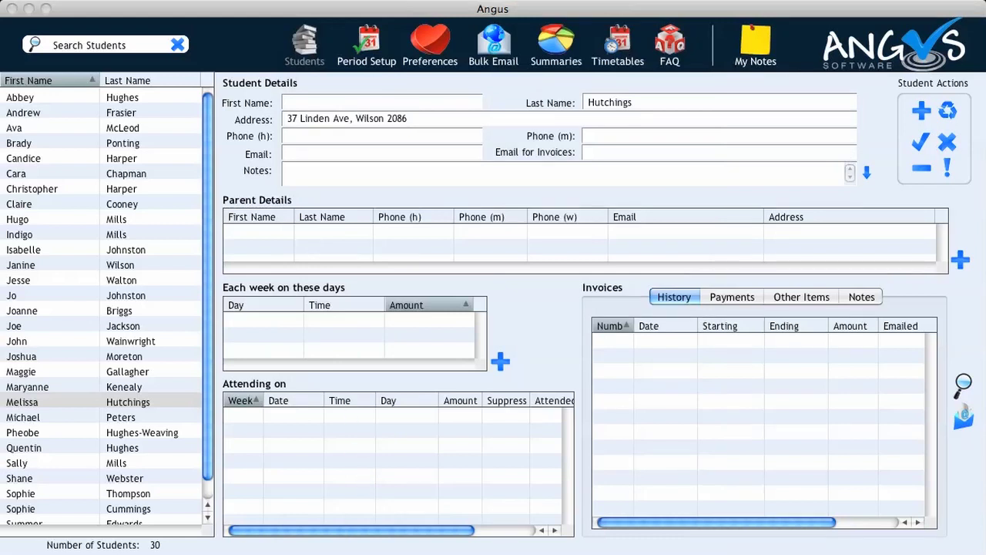
Enter the new student's first name and a date-of-birth note, then save the record
left_click(304, 101)
type("David")
left_click(293, 171)
type("DOB:  26th July 2003")
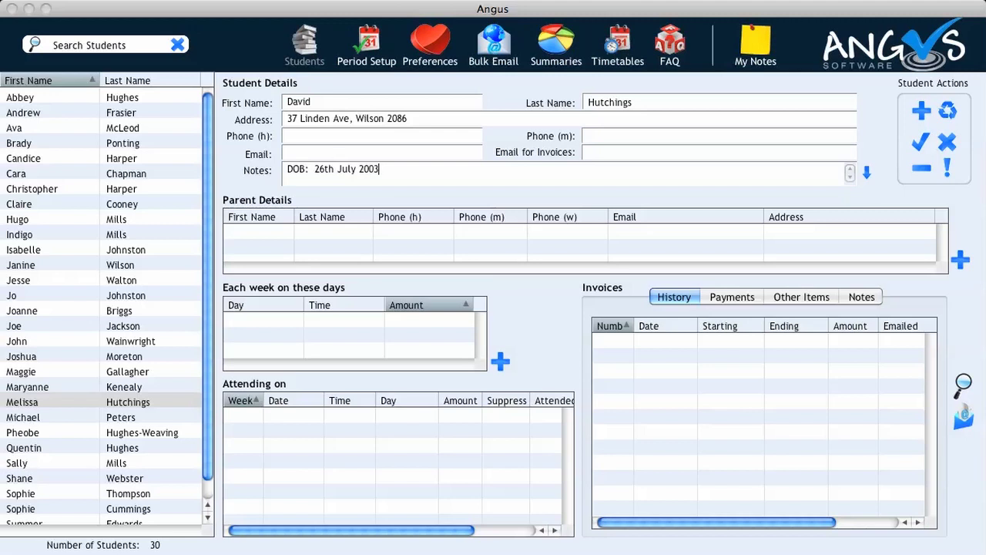
left_click(913, 148)
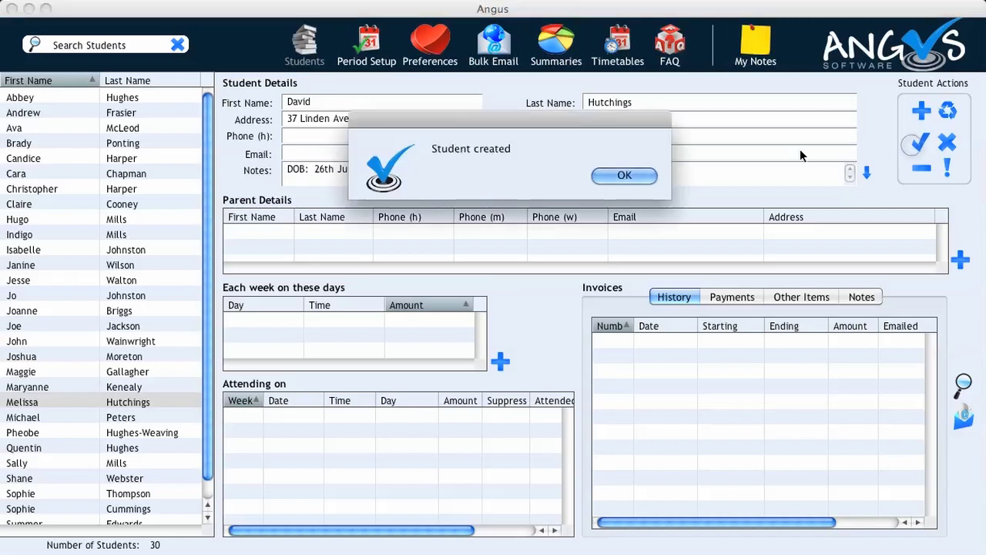
left_click(628, 173)
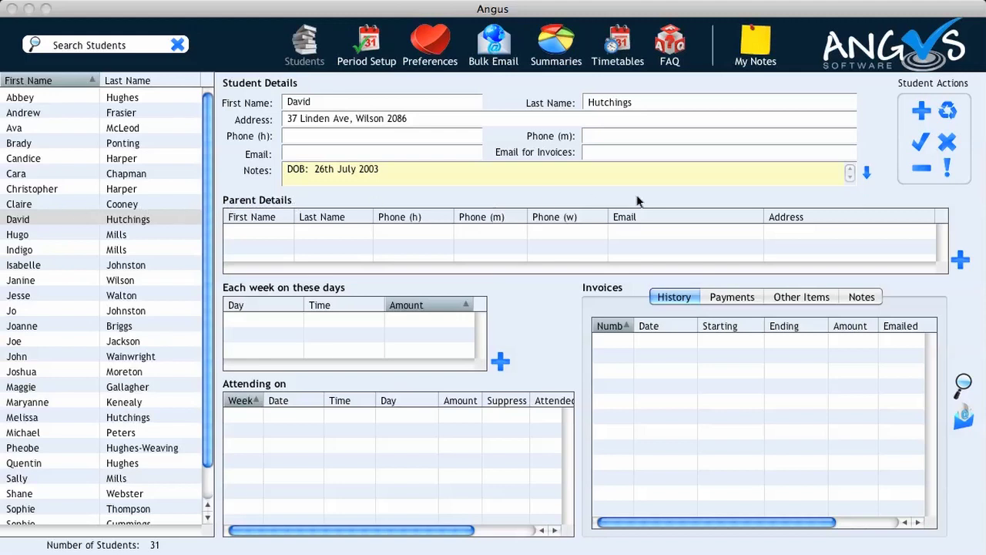
Link the new student to both of the sibling's existing parents
left_click(961, 260)
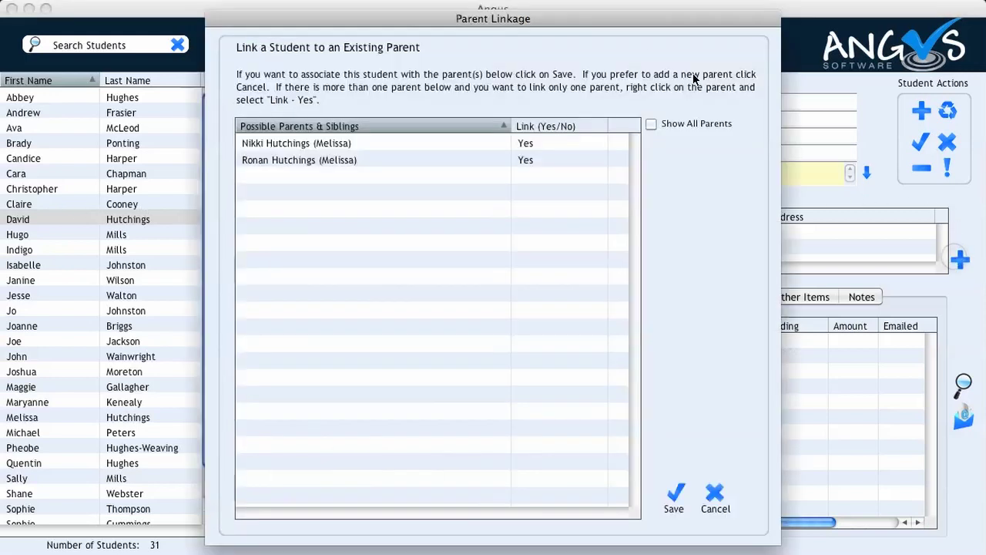
left_click_drag(576, 19, 572, 37)
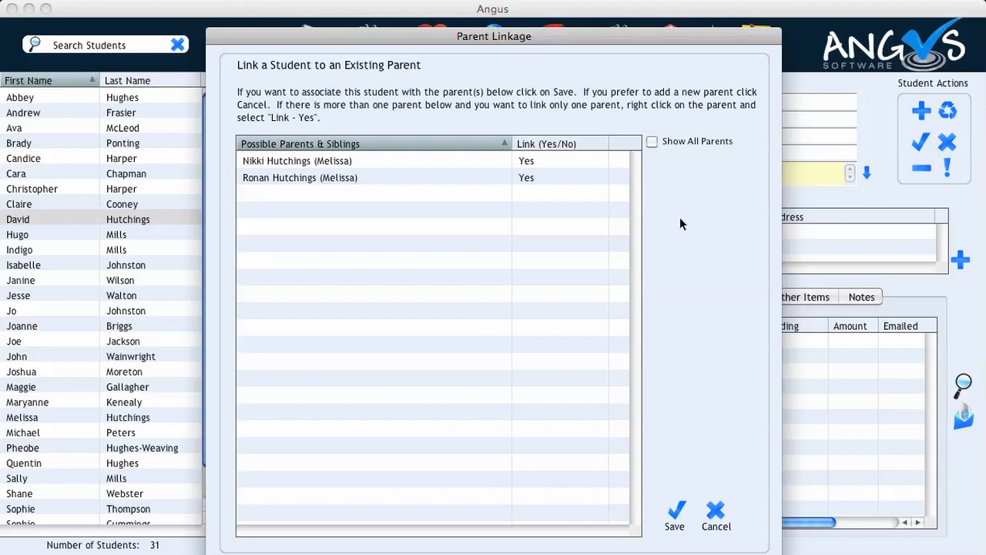
left_click(670, 511)
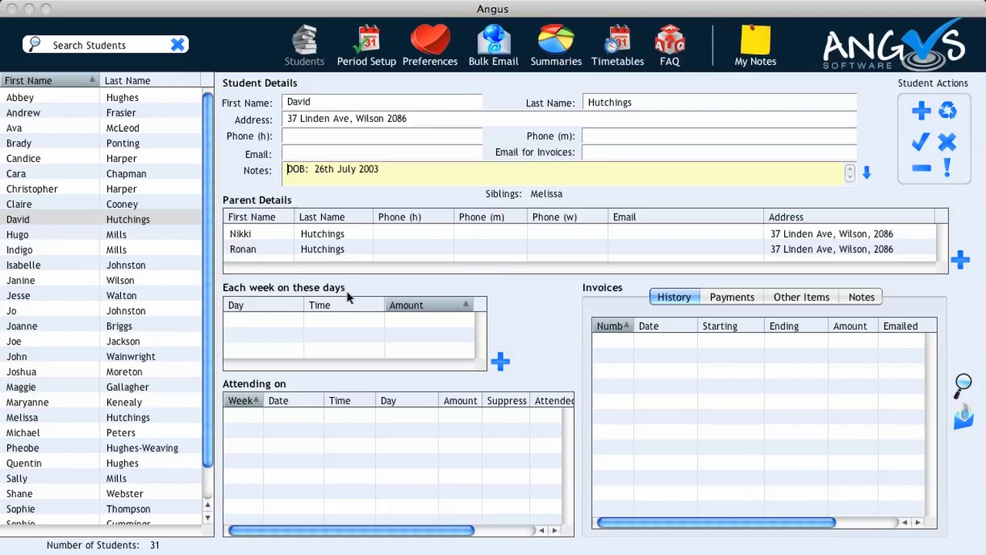
Add a weekly Thursday 3 PM lesson slot for the student
left_click(497, 360)
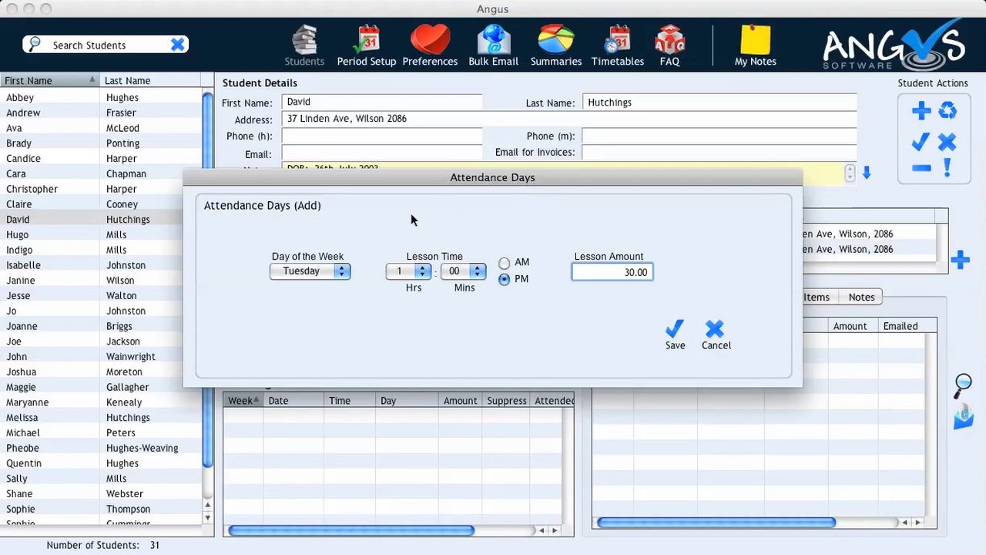
left_click(340, 275)
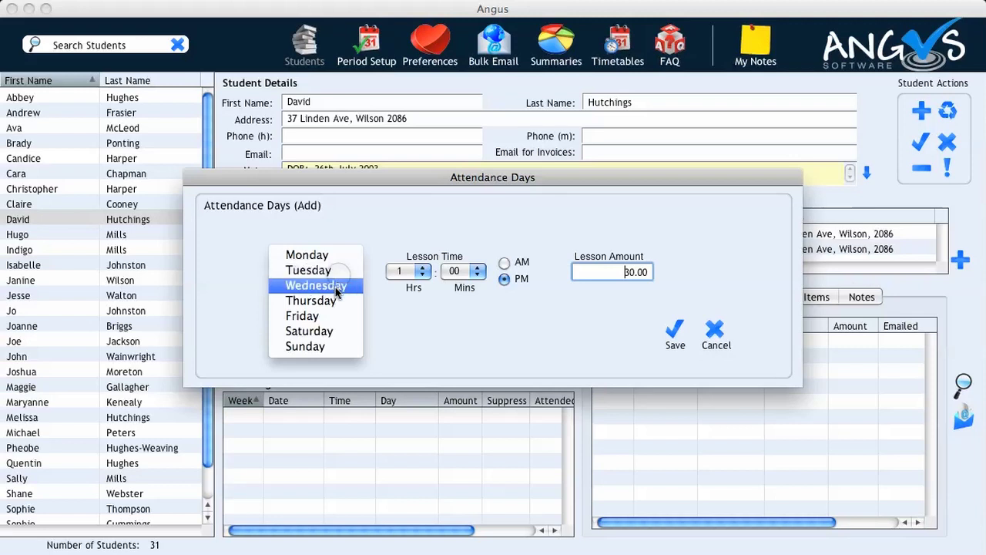
left_click(334, 300)
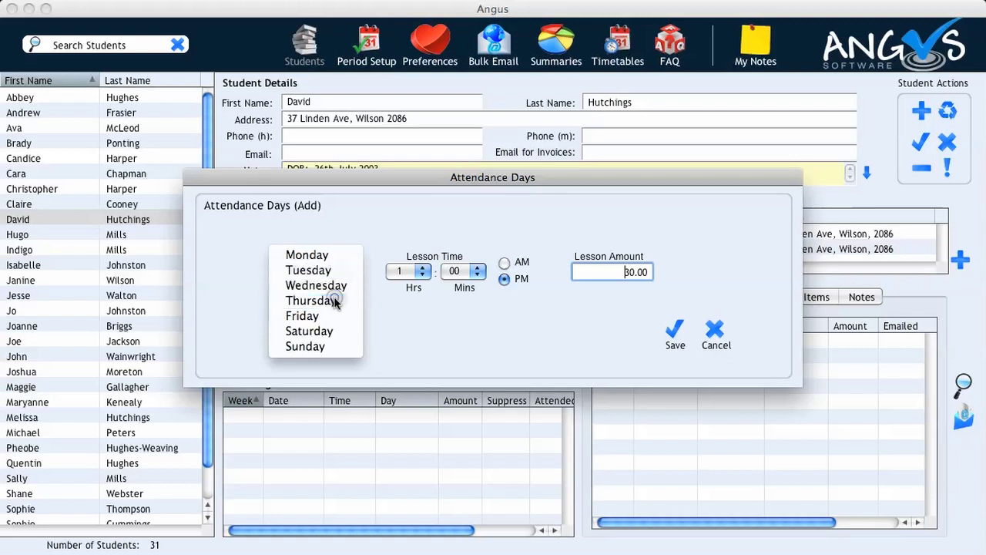
left_click(422, 271)
left_click(416, 269)
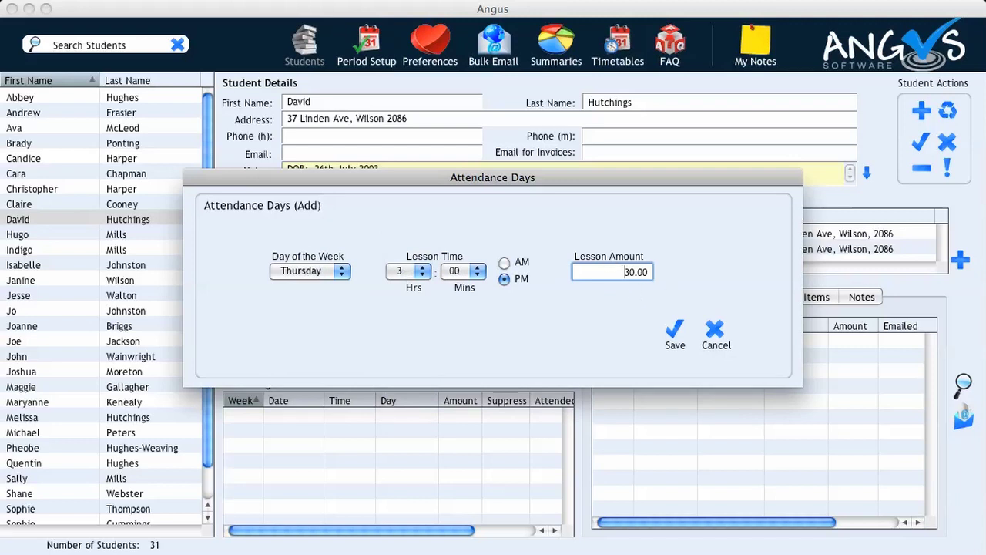
left_click(669, 331)
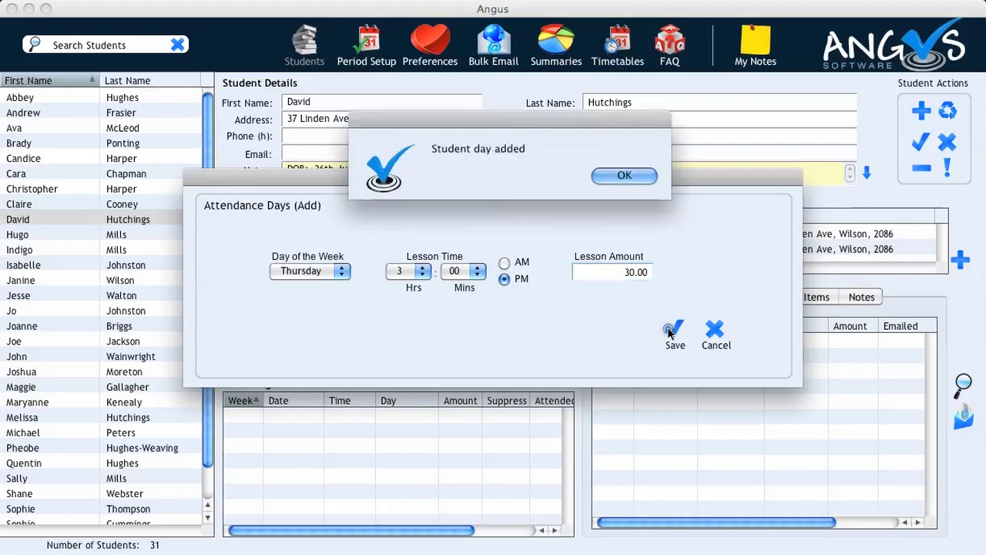
left_click(621, 175)
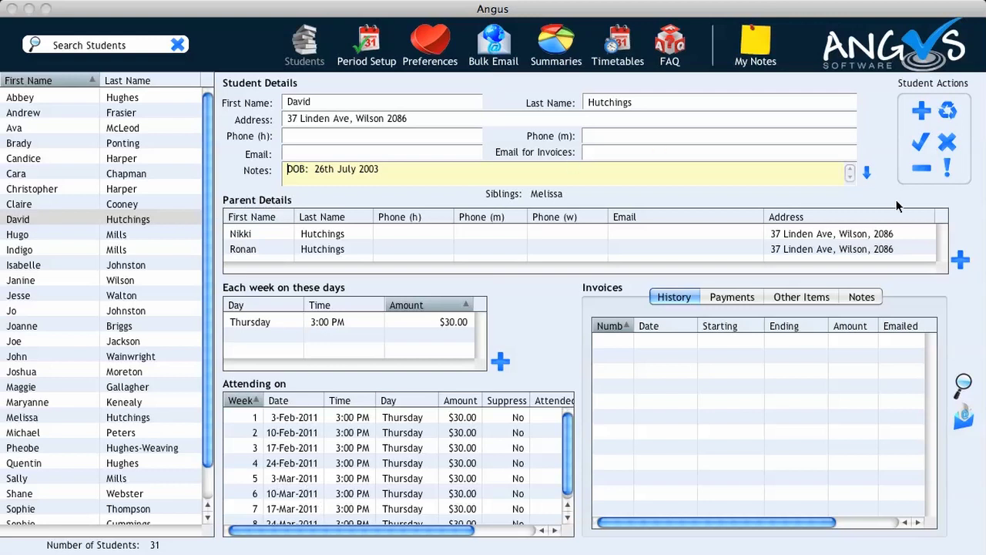
Generate and preview the $240.00 statement for 31-Jan to 27-Mar-2011, then close it
left_click(959, 382)
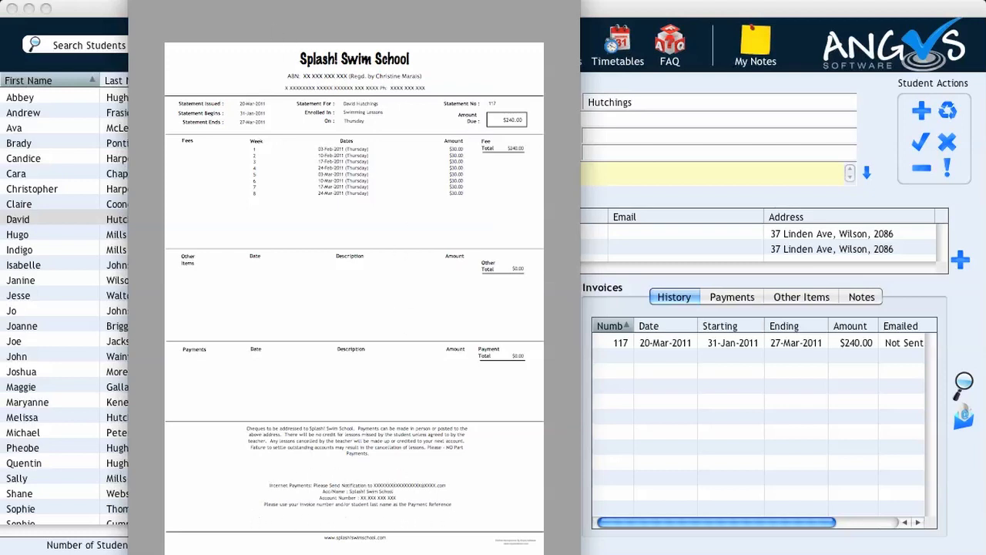
key("Escape")
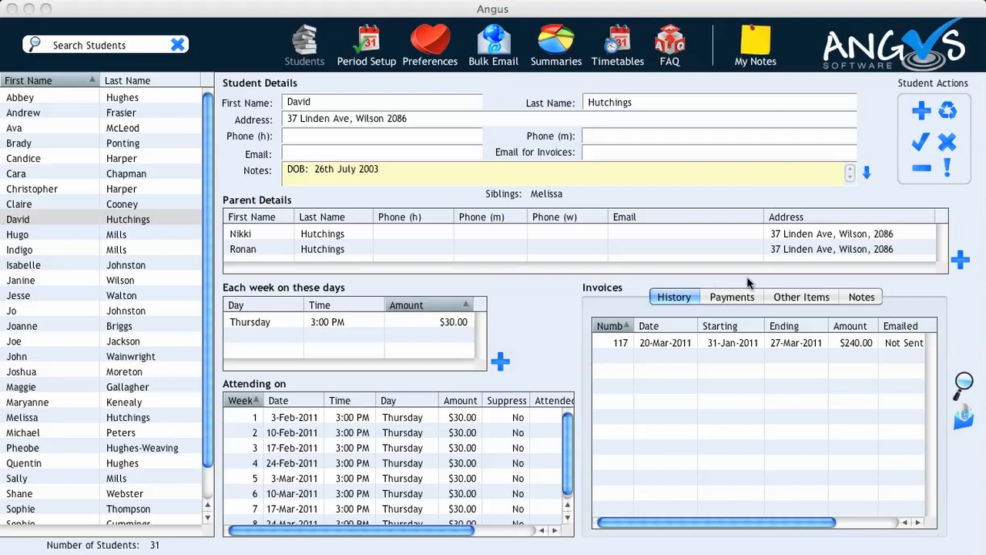
Add a 9-Mar-2011 other item '1X Club Swimming Costume' for 25 and save it
left_click(788, 300)
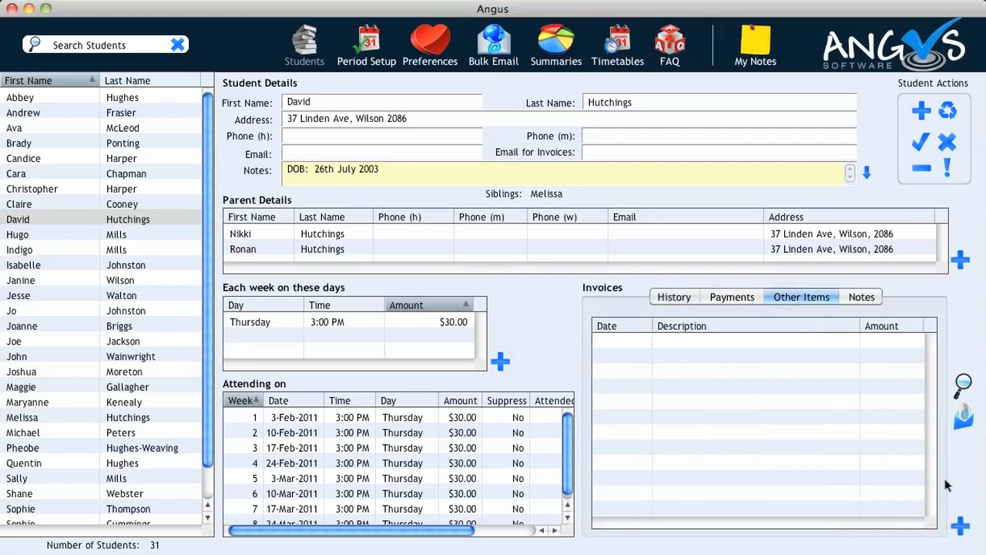
left_click(960, 526)
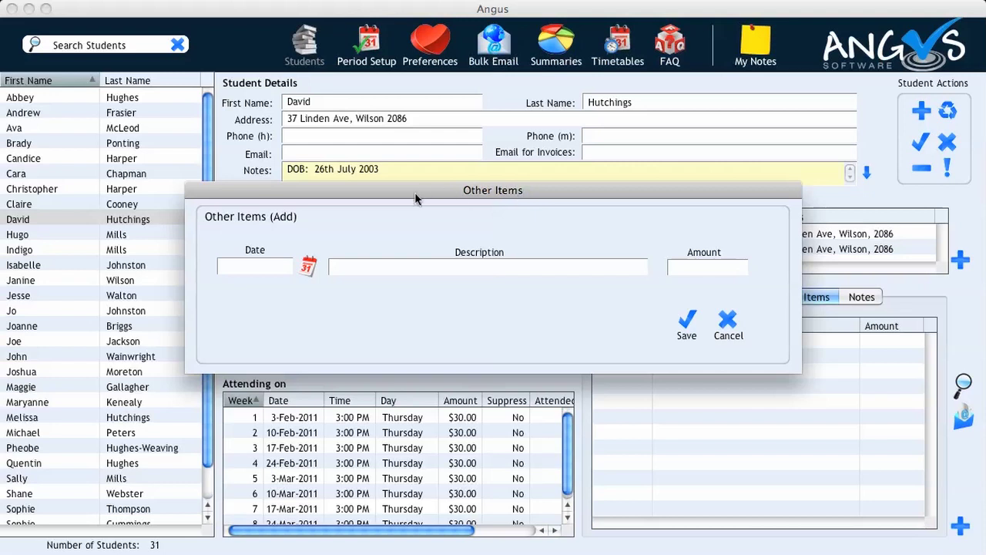
left_click(306, 268)
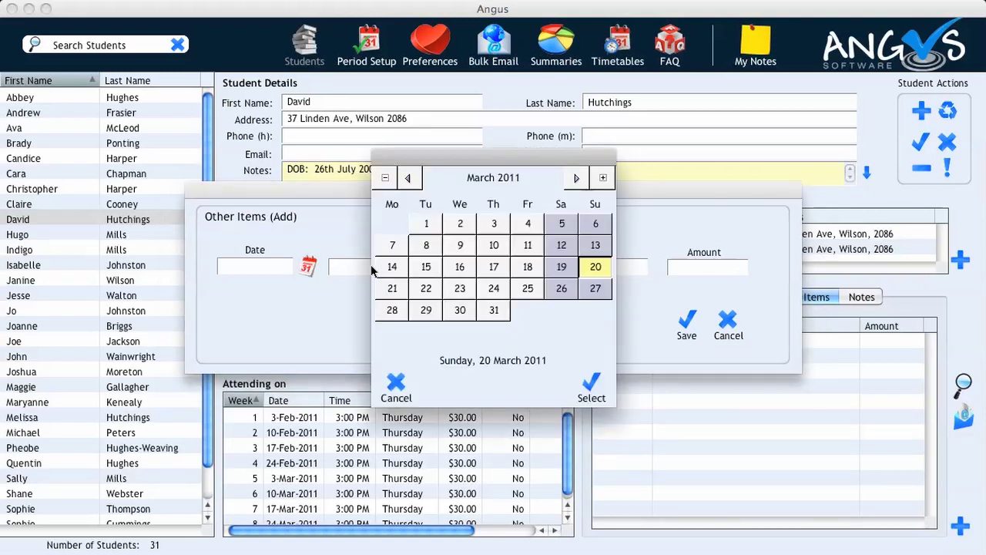
left_click(460, 245)
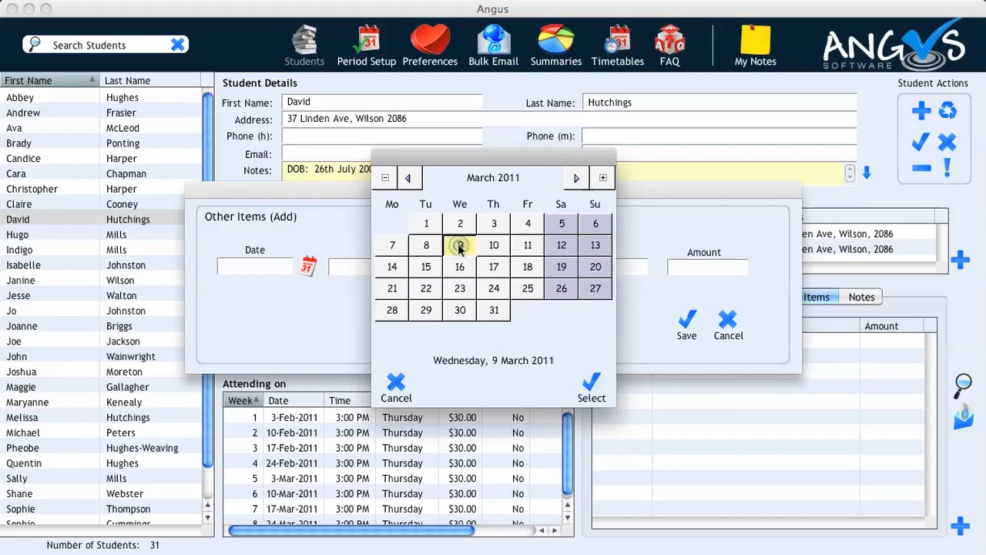
left_click(590, 383)
key("Tab")
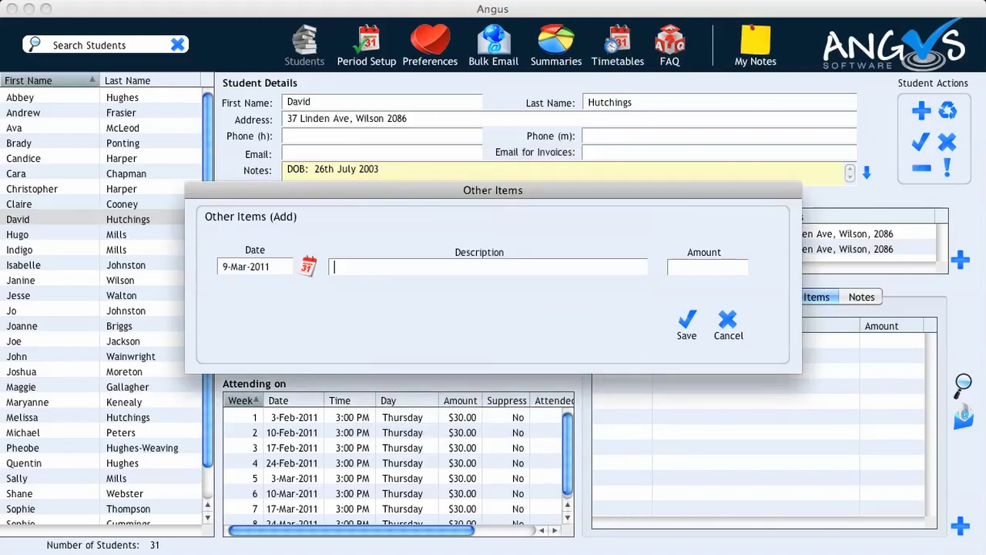
type("IX Club Swimming Costume")
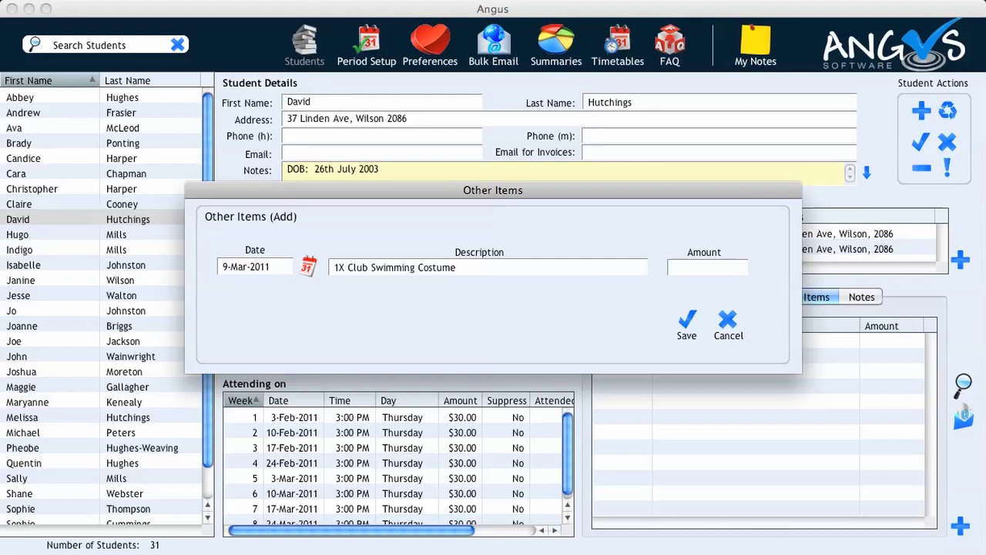
left_click(457, 267)
left_click(681, 268)
type("25")
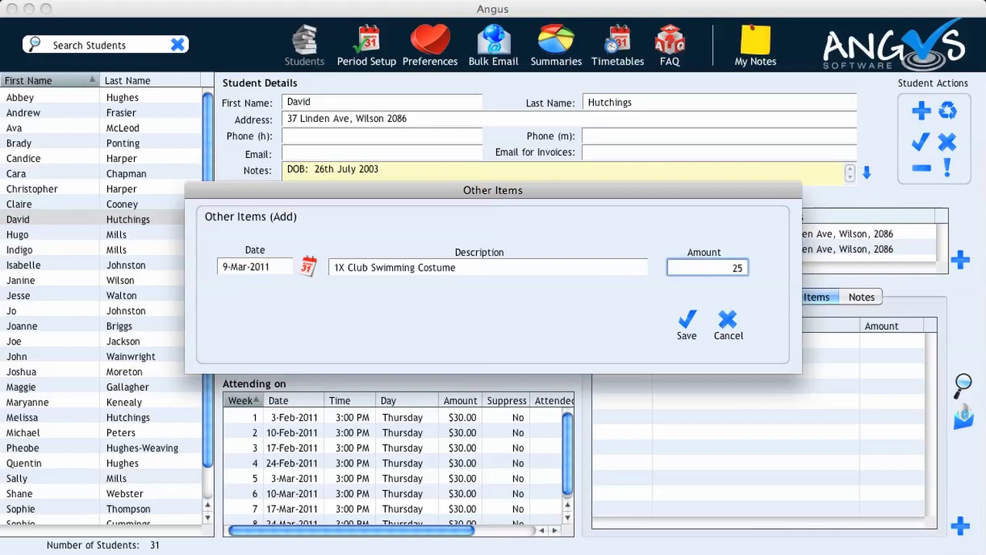
left_click(683, 322)
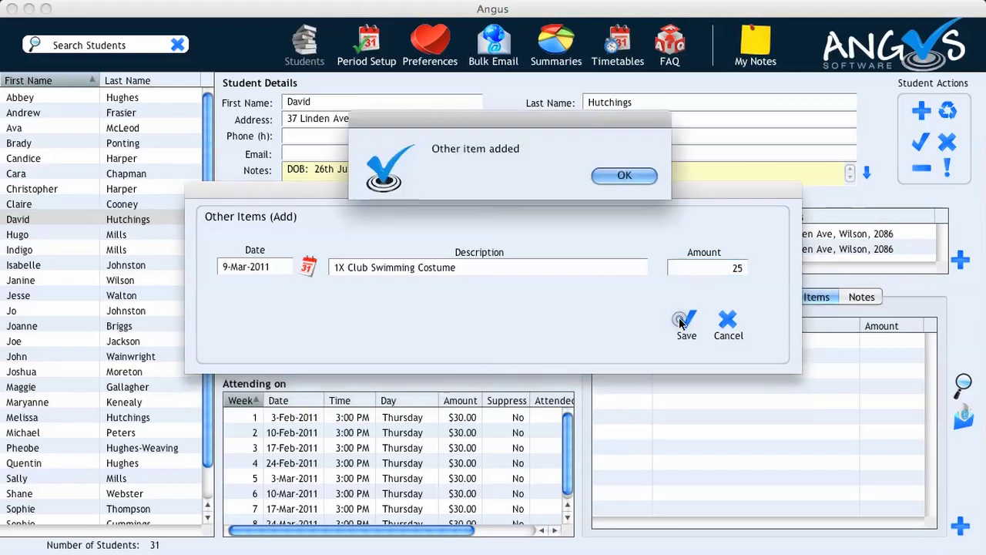
left_click(614, 175)
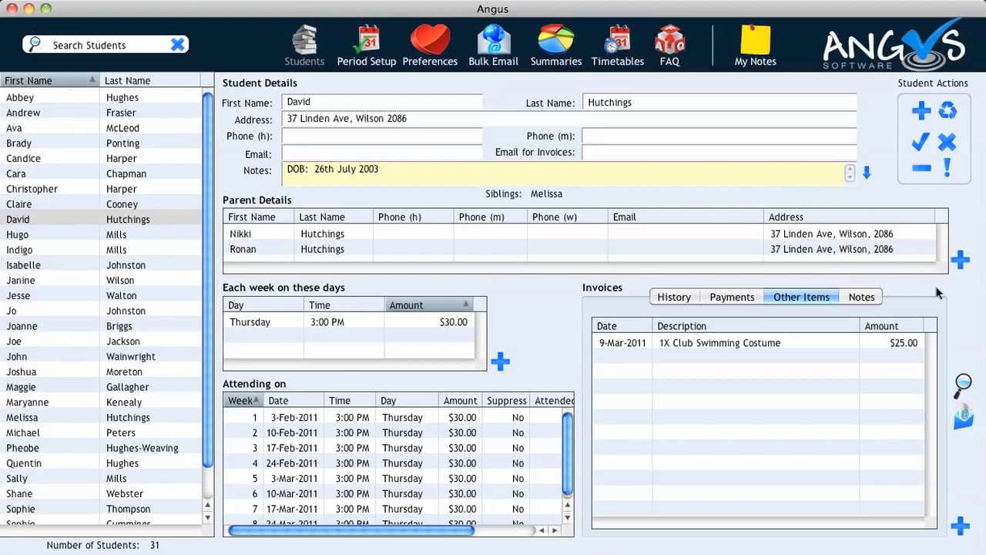
Preview the regenerated statement showing the costume and $265.00 due
left_click(962, 382)
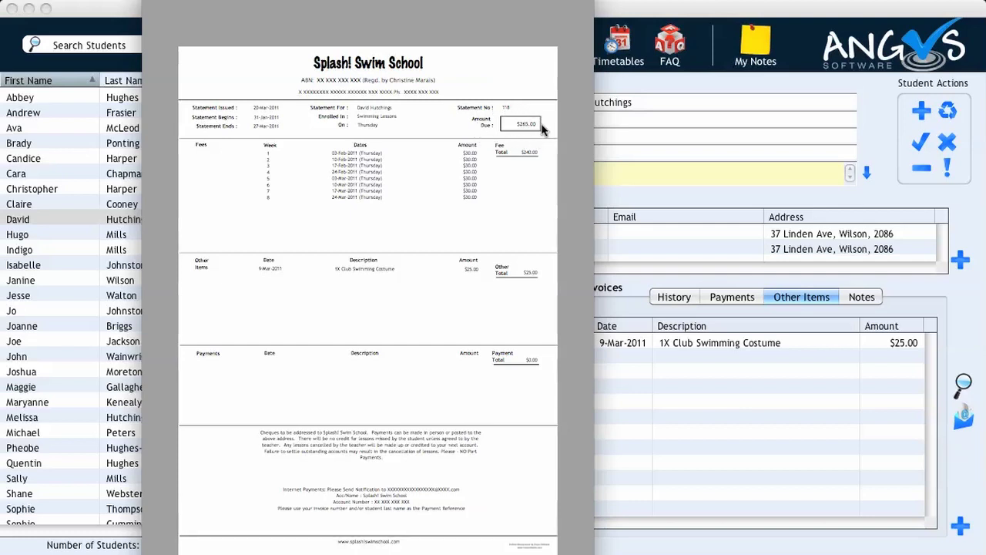
Close the statement preview to return to the student's record
left_click(179, 10)
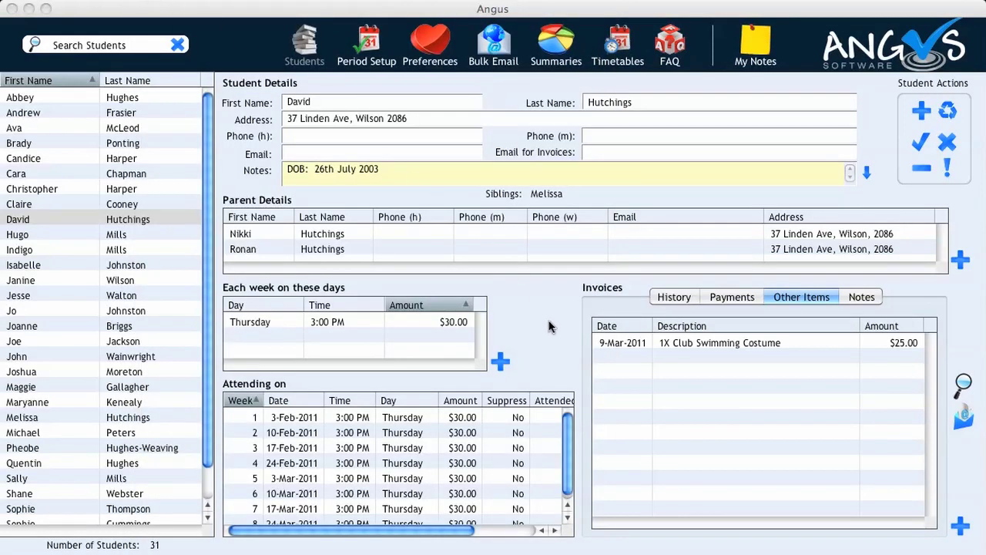
Check invoices 117 and 118 in the history, then view the 31-Jan to 6-Feb-2011 timetable
left_click(666, 299)
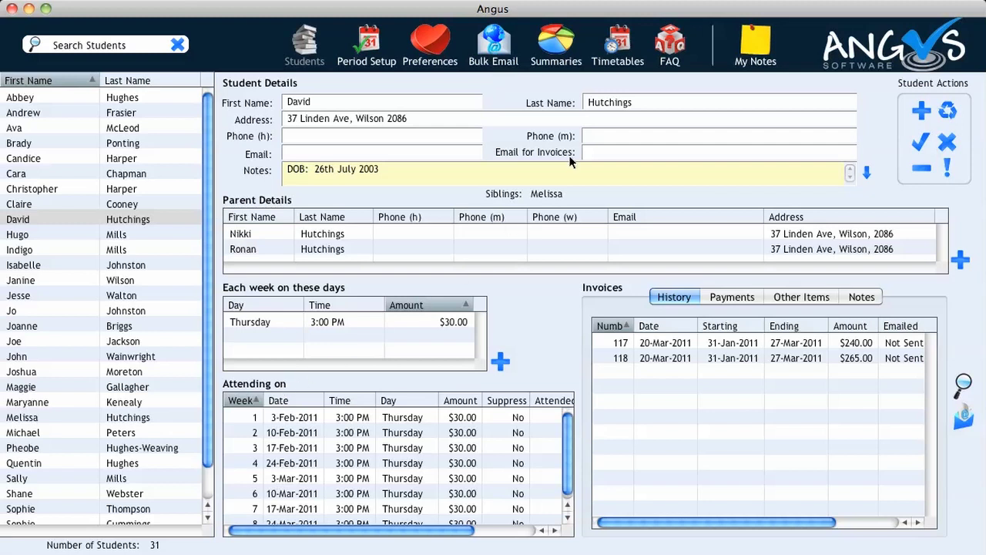
left_click(616, 46)
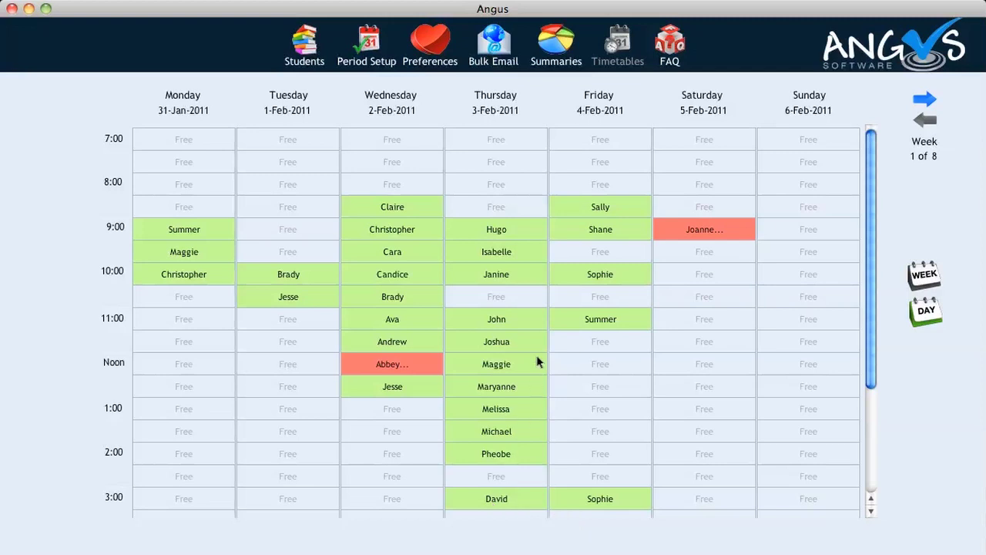
Show the Summaries & History screen for the 31-Jan to 27-Mar-2011 period
left_click(554, 48)
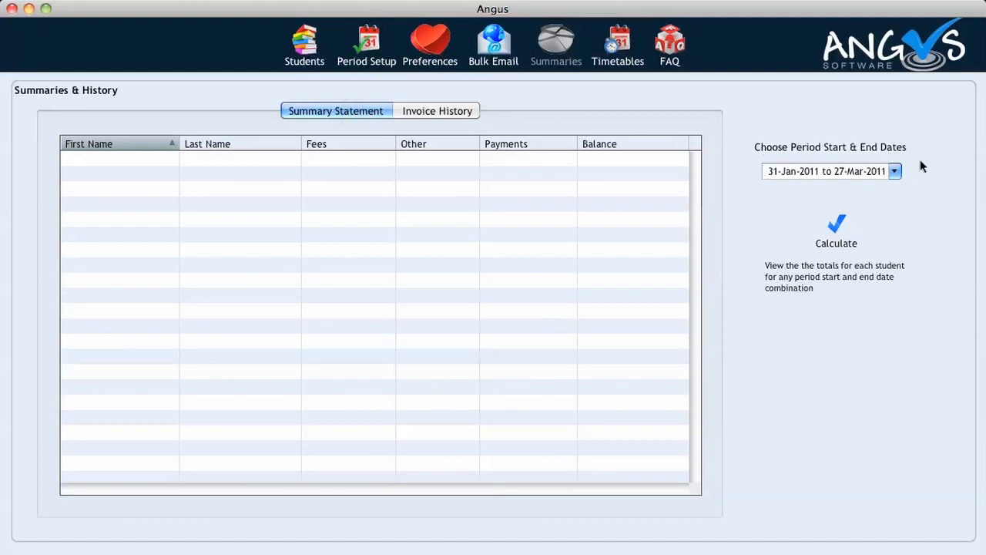
Calculate the summary statement, check the student's $25.00 other item and $265.00 balance, then return to Students
left_click(831, 229)
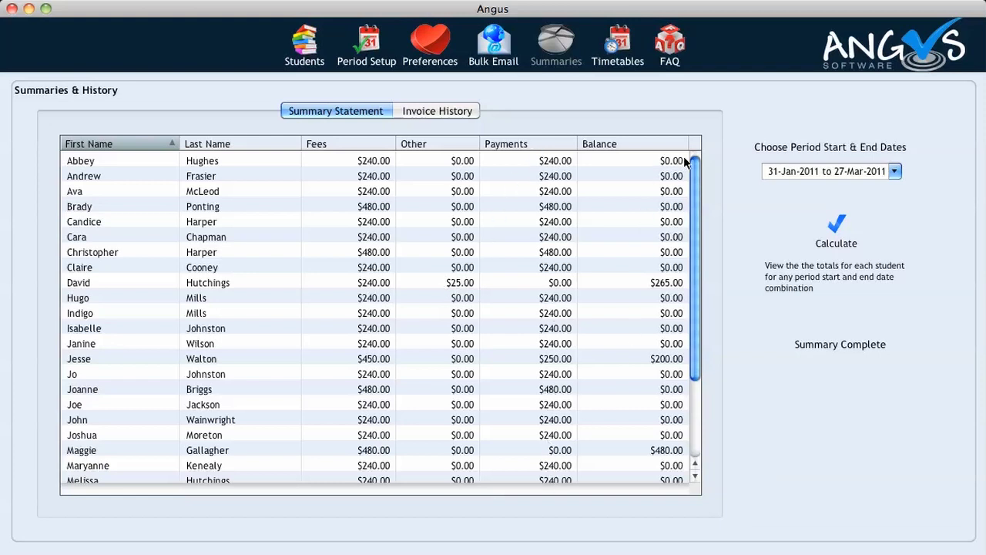
mouse_move(692, 165)
left_mouse_down()
mouse_move(691, 289)
mouse_move(692, 160)
left_mouse_up()
left_click(306, 46)
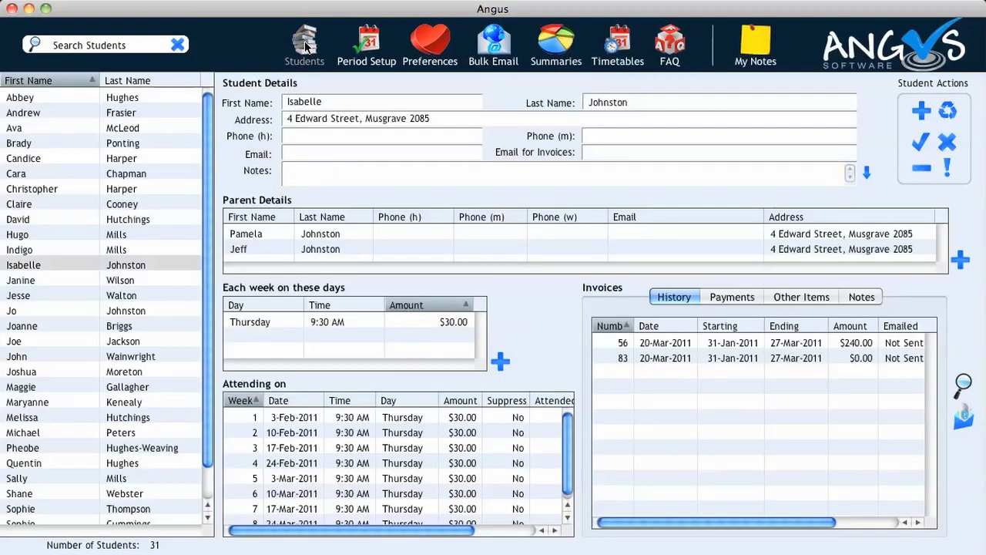